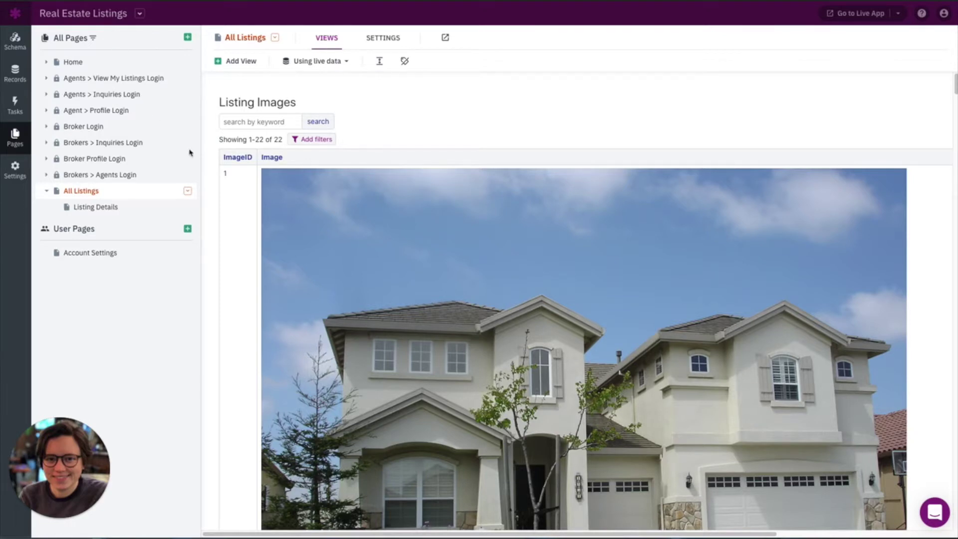
- Go to the Schema and view the Images object's fields: ImageID, Image, Caption, Listing, Agent
{"action": "scroll", "coordinate": [266, 179], "scroll_direction": "down", "scroll_amount": 5}
{"action": "scroll", "coordinate": [266, 179], "scroll_direction": "down", "scroll_amount": 20}
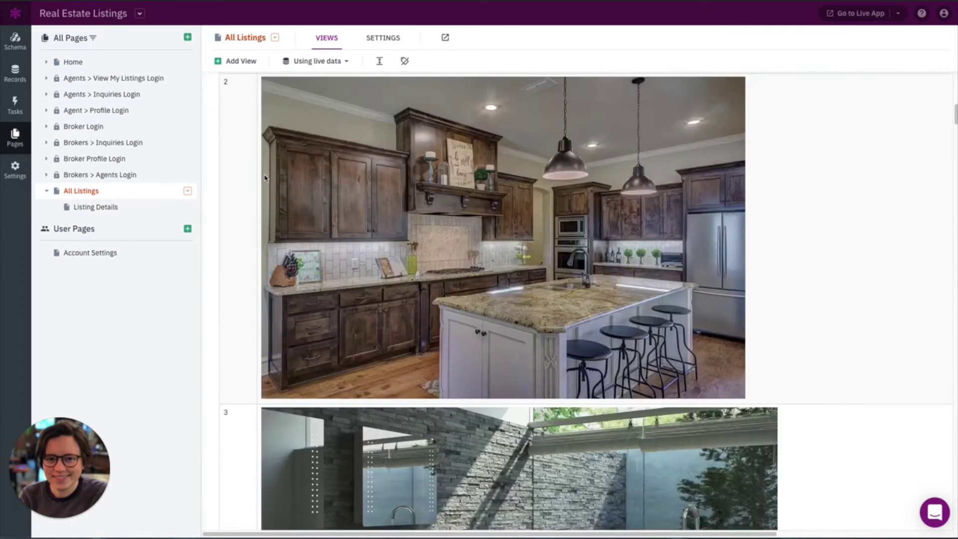
{"action": "scroll", "coordinate": [266, 178], "scroll_direction": "down", "scroll_amount": 15}
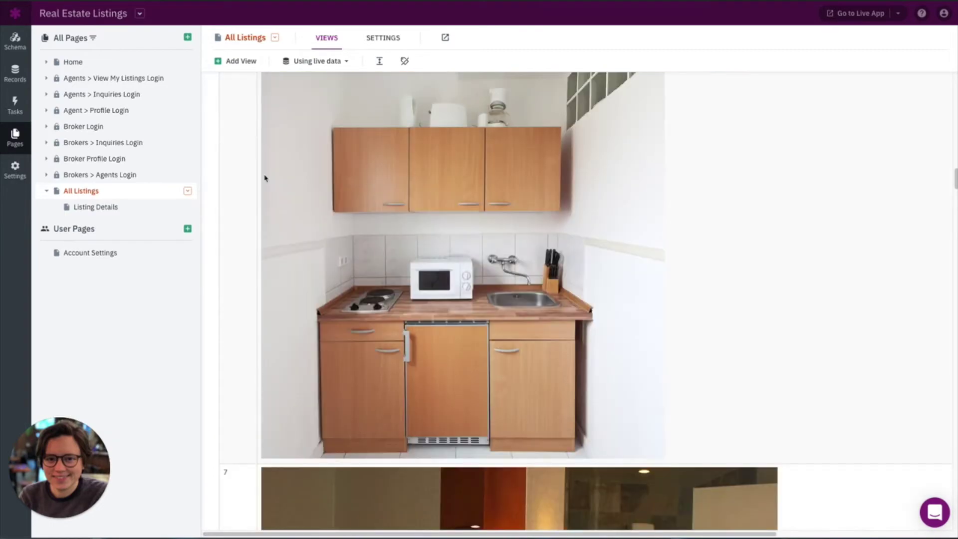
{"action": "scroll", "coordinate": [266, 178], "scroll_direction": "down", "scroll_amount": 7}
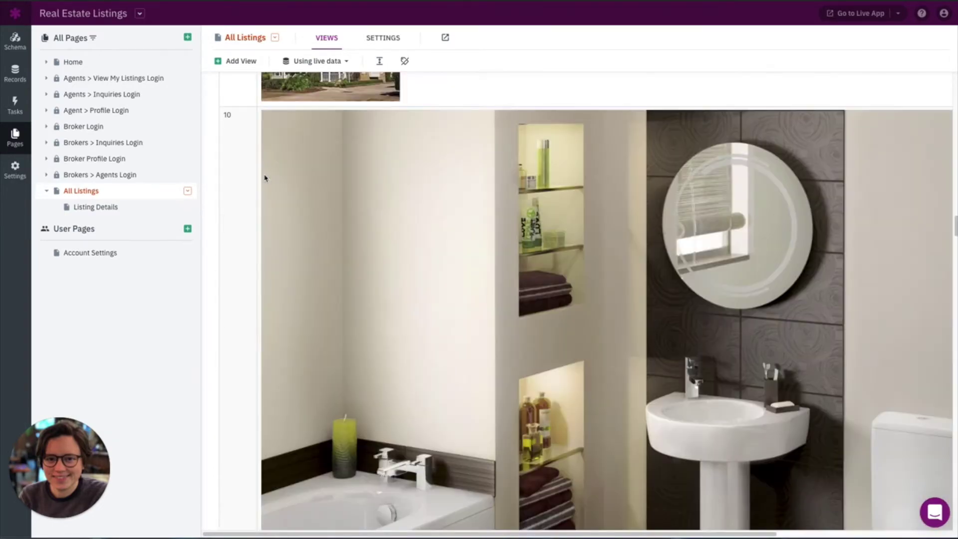
{"action": "scroll", "coordinate": [279, 235], "scroll_direction": "up", "scroll_amount": 20}
{"action": "scroll", "coordinate": [279, 235], "scroll_direction": "up", "scroll_amount": 20}
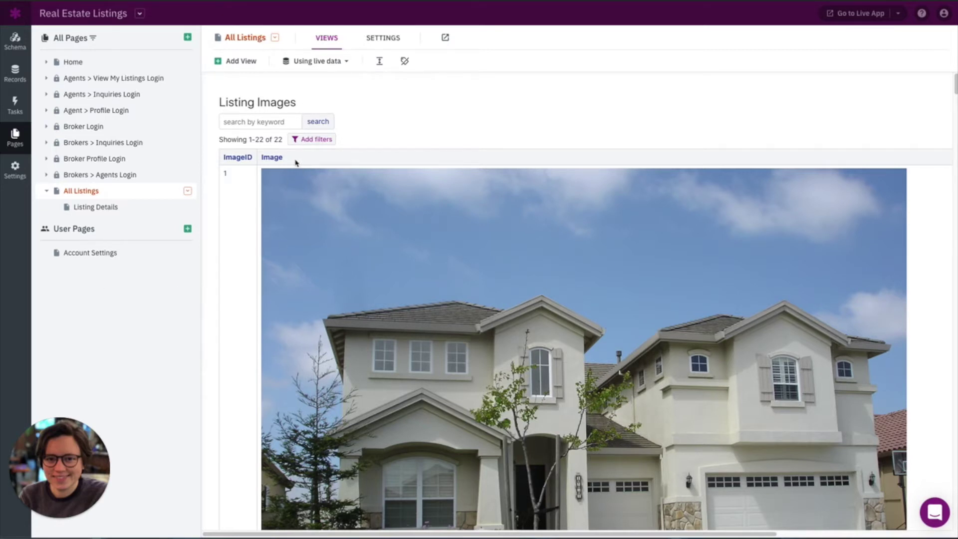
{"action": "scroll", "coordinate": [389, 287], "scroll_direction": "down", "scroll_amount": 3}
{"action": "scroll", "coordinate": [389, 287], "scroll_direction": "down", "scroll_amount": 10}
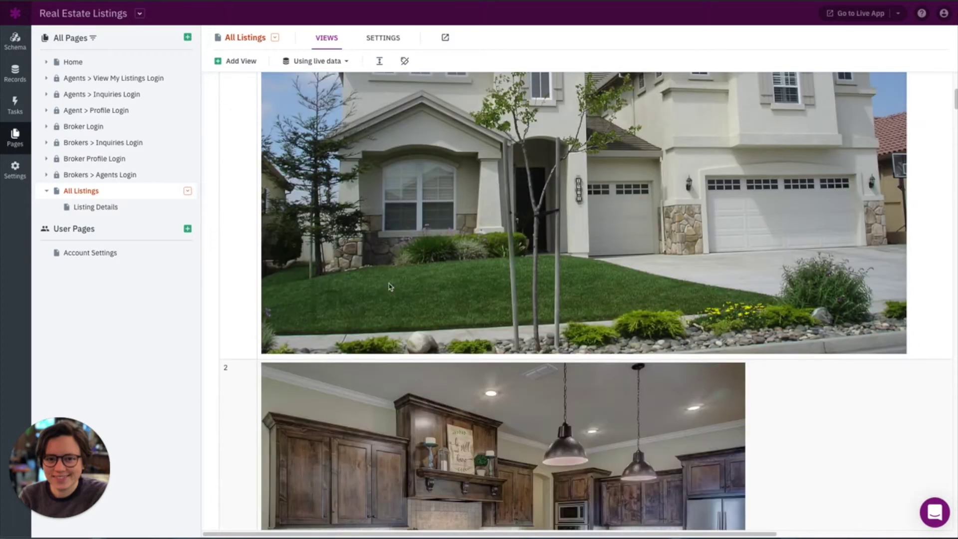
{"action": "scroll", "coordinate": [389, 287], "scroll_direction": "up", "scroll_amount": 13}
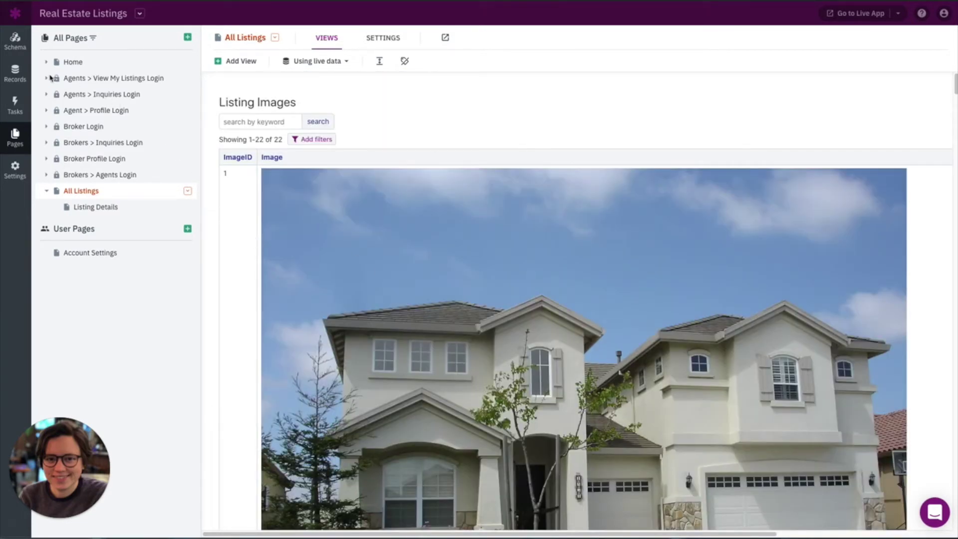
{"action": "left_click", "coordinate": [16, 44]}
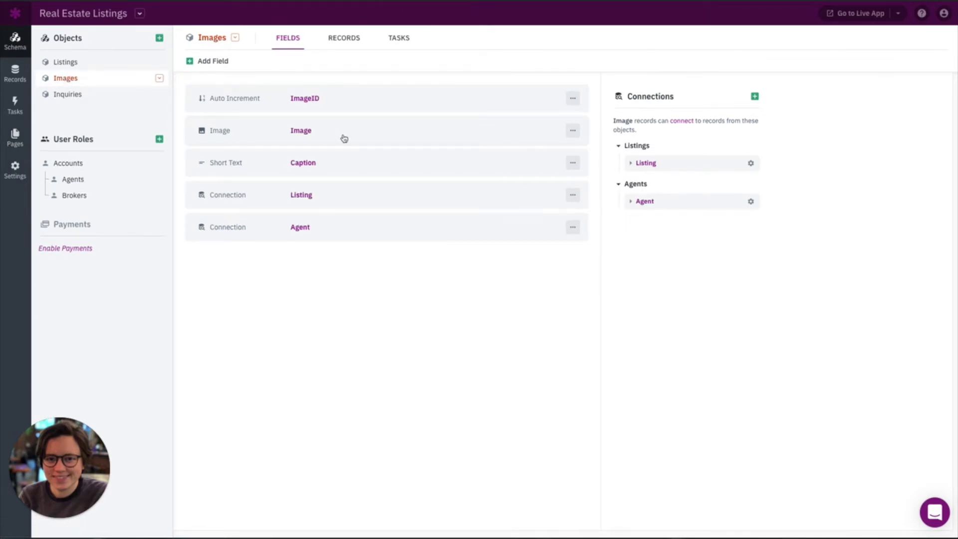
- Enable Resize Image in the Image field's settings, defaulting to Web Friendly 1500px max
{"action": "left_click", "coordinate": [572, 131]}
{"action": "left_click", "coordinate": [577, 156]}
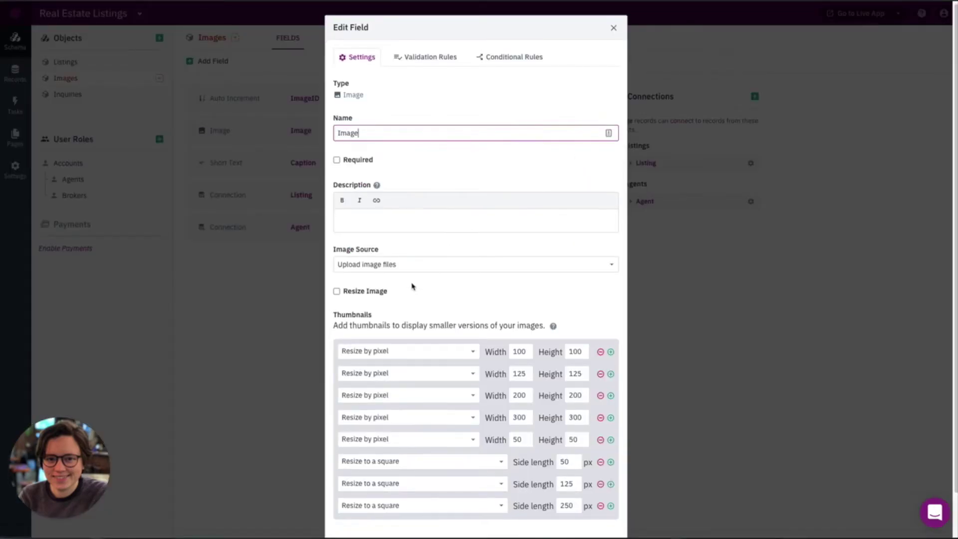
{"action": "scroll", "coordinate": [413, 284], "scroll_direction": "down", "scroll_amount": 1}
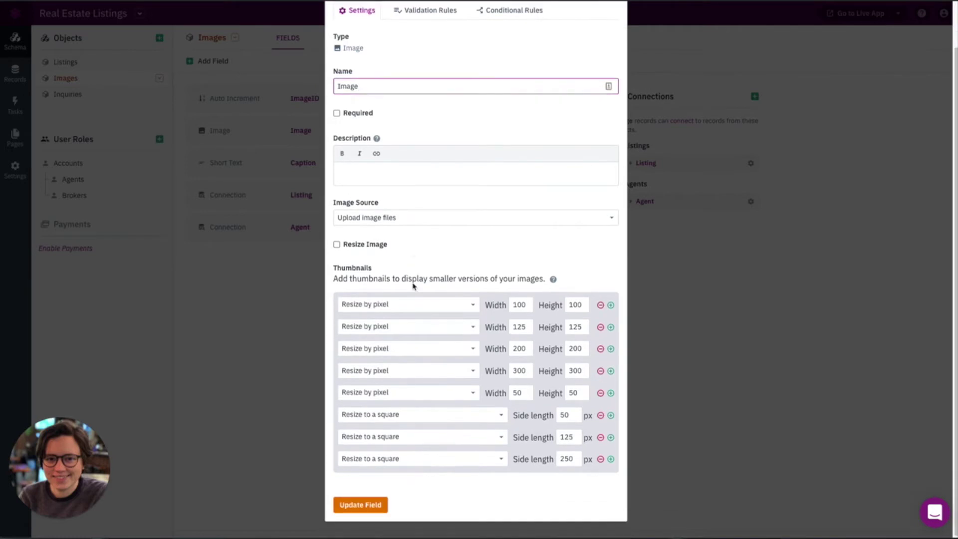
{"action": "left_click", "coordinate": [336, 245]}
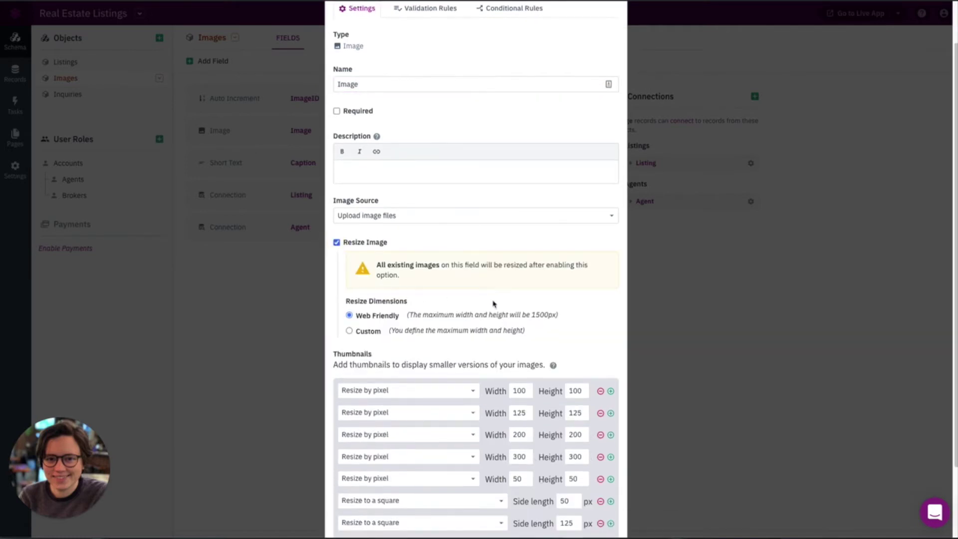
{"action": "scroll", "coordinate": [493, 304], "scroll_direction": "down", "scroll_amount": 2}
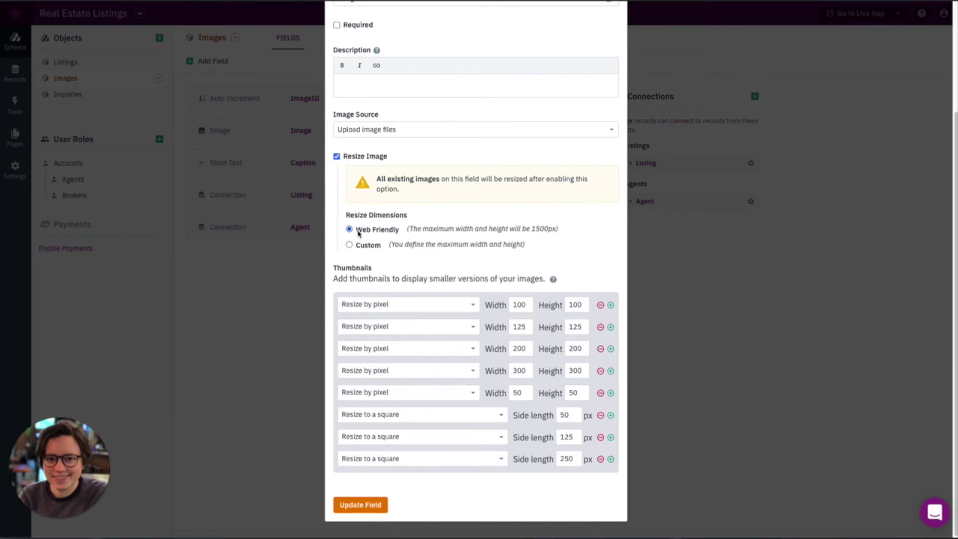
- Switch the Image field to Custom resize dimensions with 600 px max width and height
{"action": "left_click", "coordinate": [349, 246]}
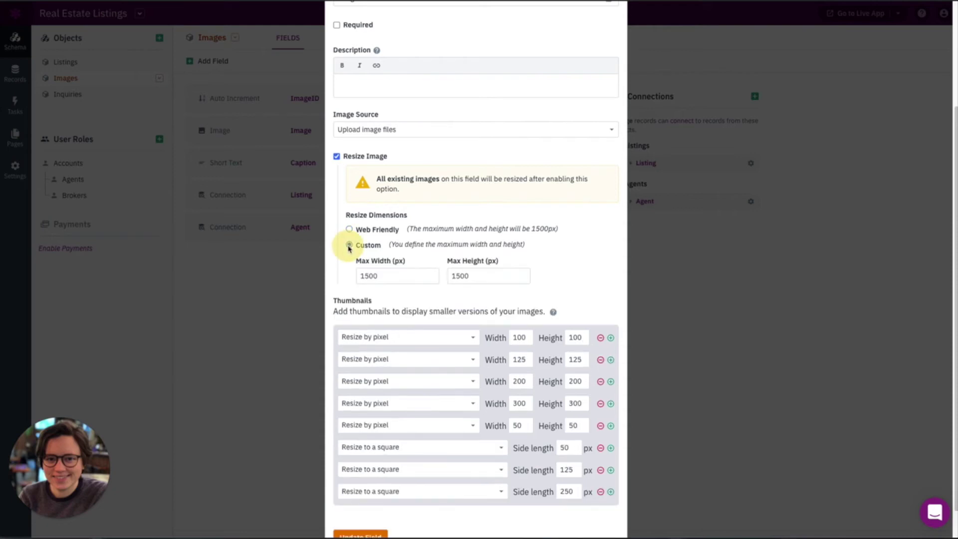
{"action": "left_click", "coordinate": [404, 277]}
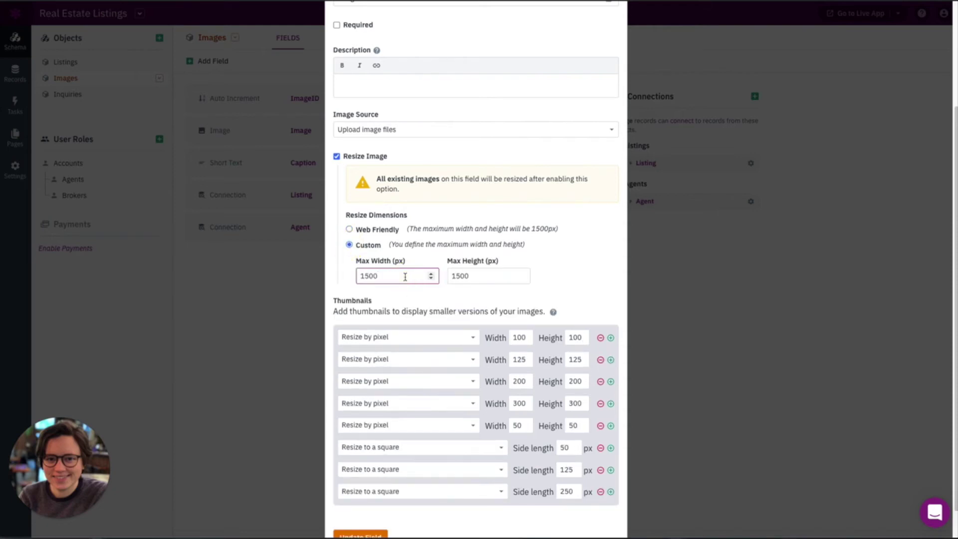
{"action": "scroll", "coordinate": [392, 297], "scroll_direction": "up", "scroll_amount": 1}
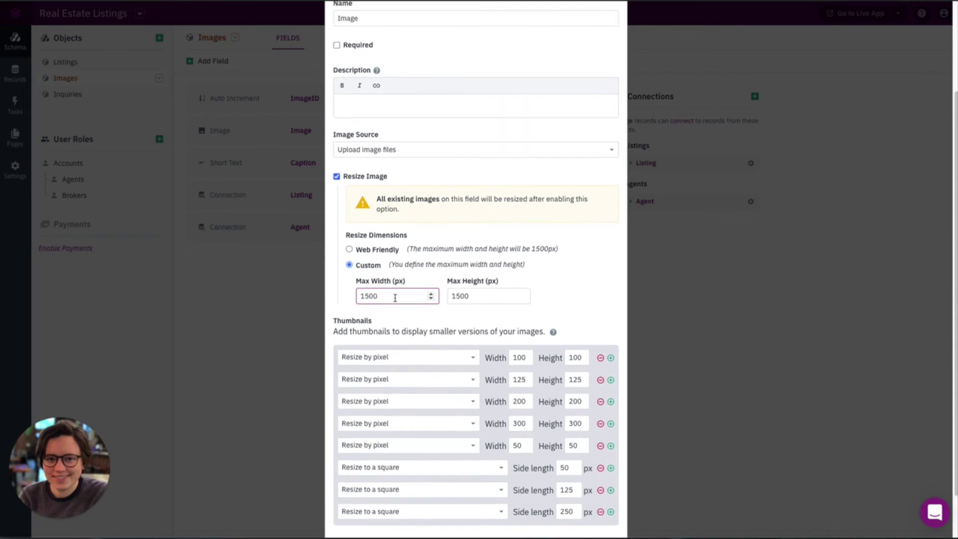
{"action": "key", "text": "BackSpace"}
{"action": "key", "text": "BackSpace"}
{"action": "key", "text": "BackSpace"}
{"action": "key", "text": "BackSpace"}
{"action": "type", "text": "8000"}
{"action": "key", "text": "BackSpace"}
{"action": "double_click", "coordinate": [459, 296]}
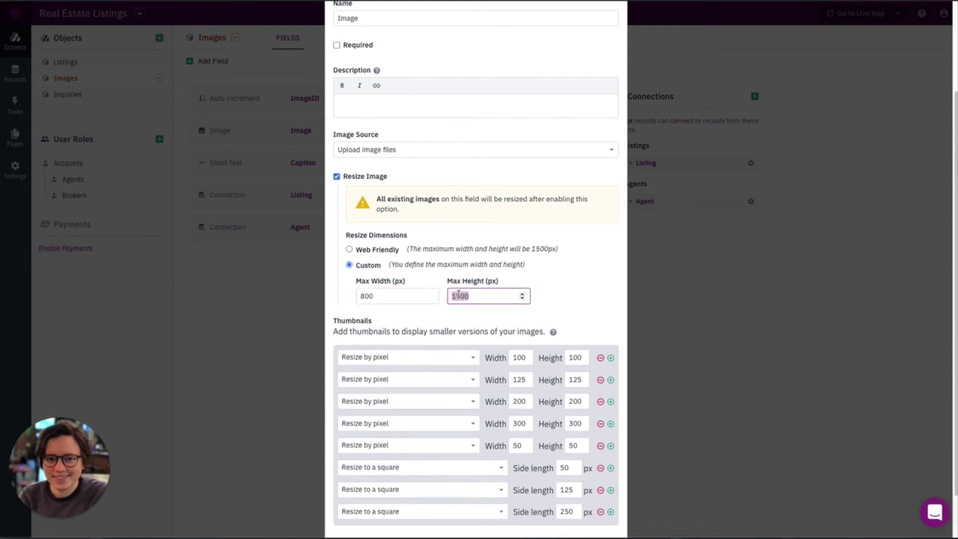
{"action": "type", "text": "600"}
{"action": "left_click", "coordinate": [366, 298]}
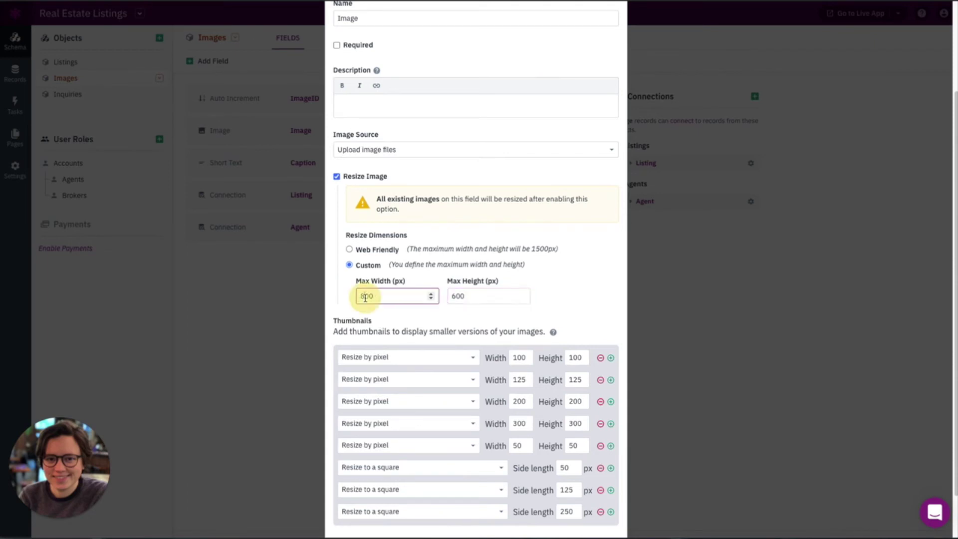
{"action": "key", "text": "BackSpace"}
{"action": "type", "text": "6"}
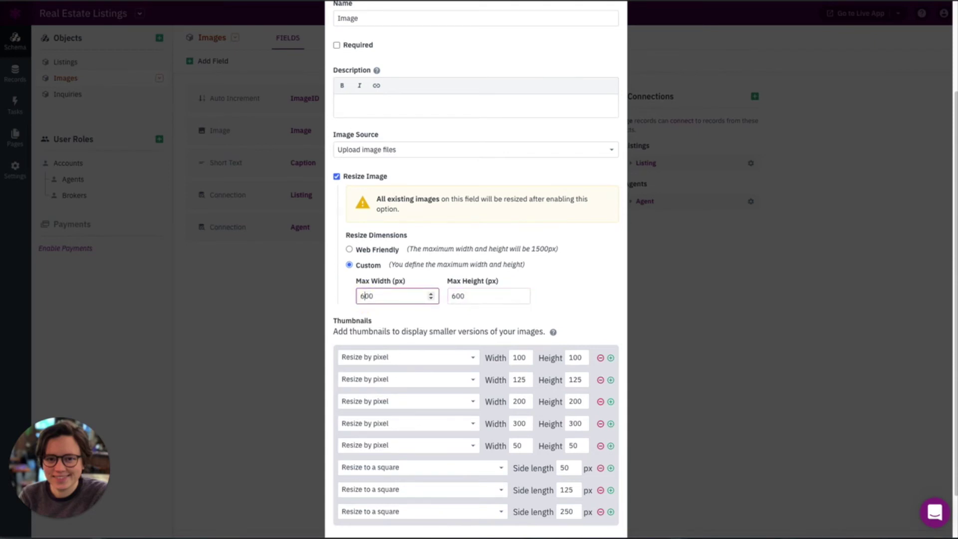
{"action": "left_click", "coordinate": [569, 290]}
{"action": "scroll", "coordinate": [569, 291], "scroll_direction": "down", "scroll_amount": 2}
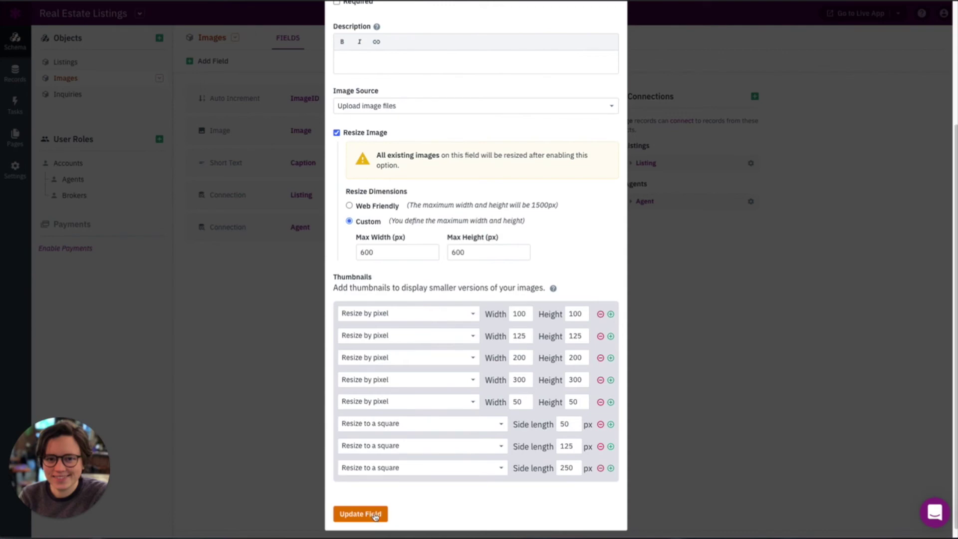
{"action": "left_click", "coordinate": [375, 515]}
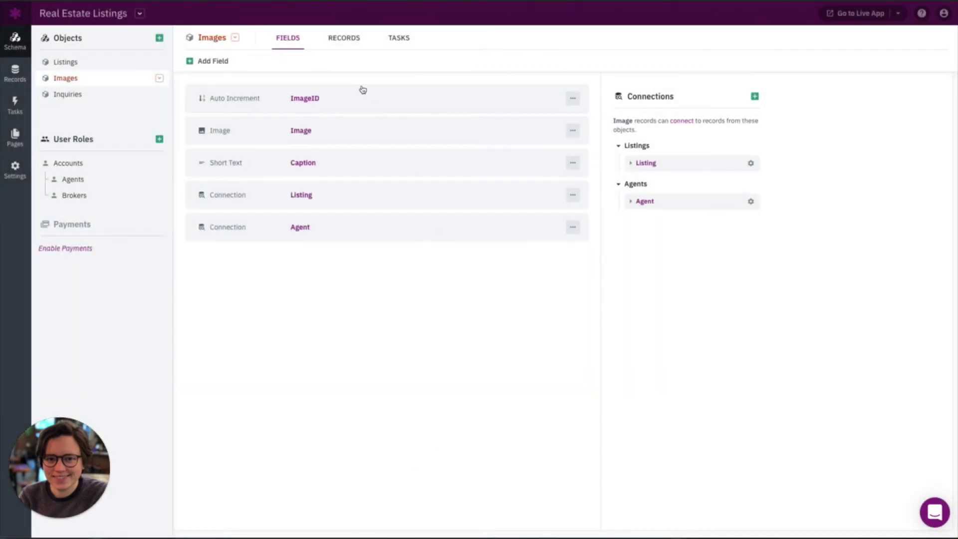
- Open the Images object's records to view the stored images
{"action": "left_click", "coordinate": [341, 39]}
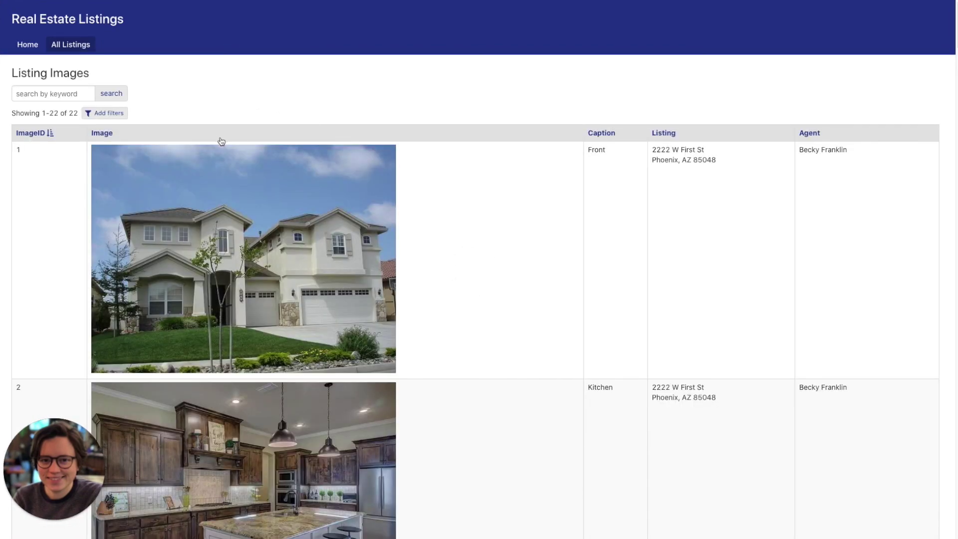
{"action": "scroll", "coordinate": [267, 272], "scroll_direction": "down", "scroll_amount": 5}
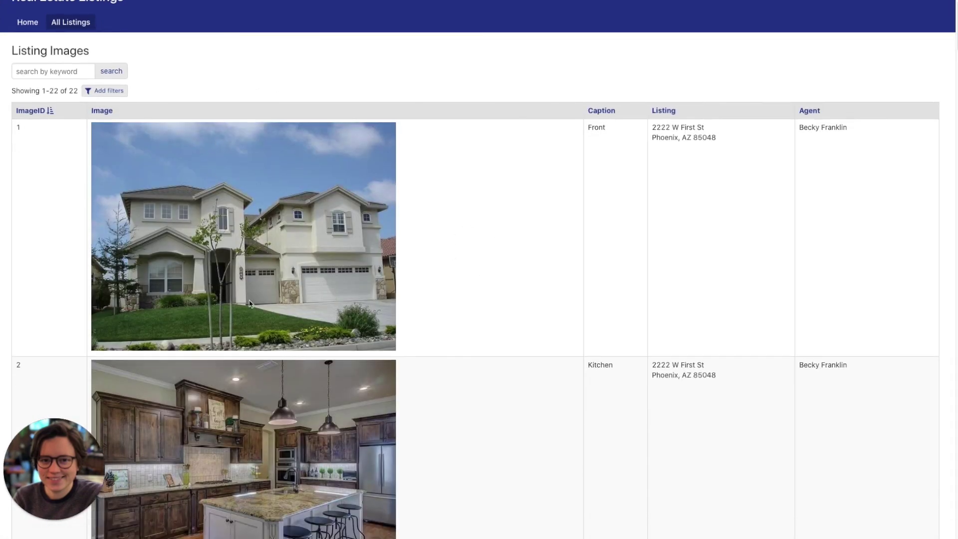
{"action": "scroll", "coordinate": [409, 252], "scroll_direction": "down", "scroll_amount": 4}
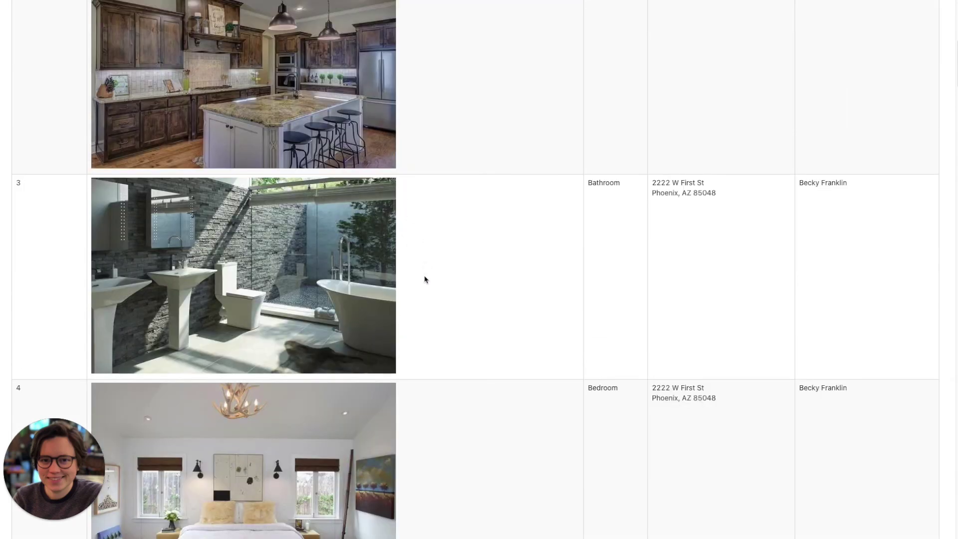
{"action": "scroll", "coordinate": [425, 280], "scroll_direction": "down", "scroll_amount": 15}
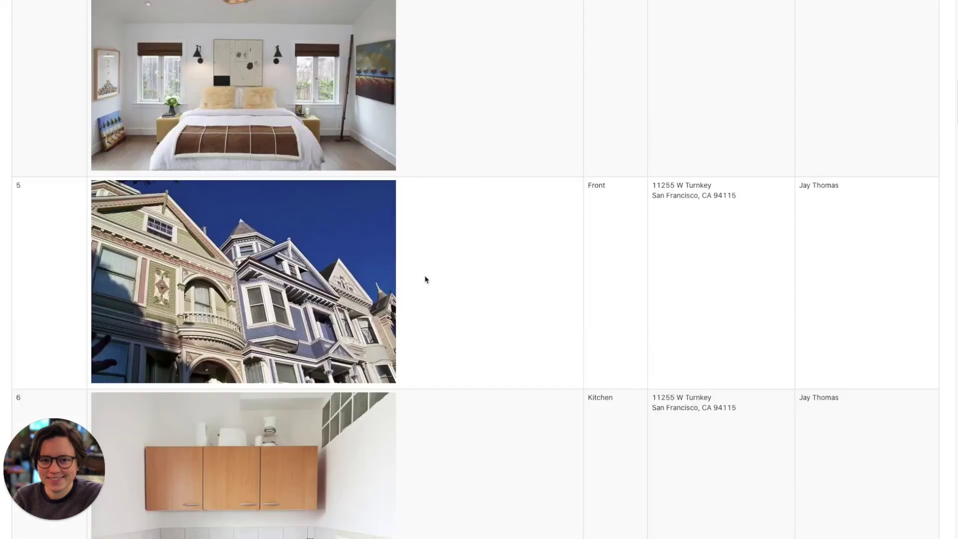
{"action": "scroll", "coordinate": [426, 280], "scroll_direction": "down", "scroll_amount": 13}
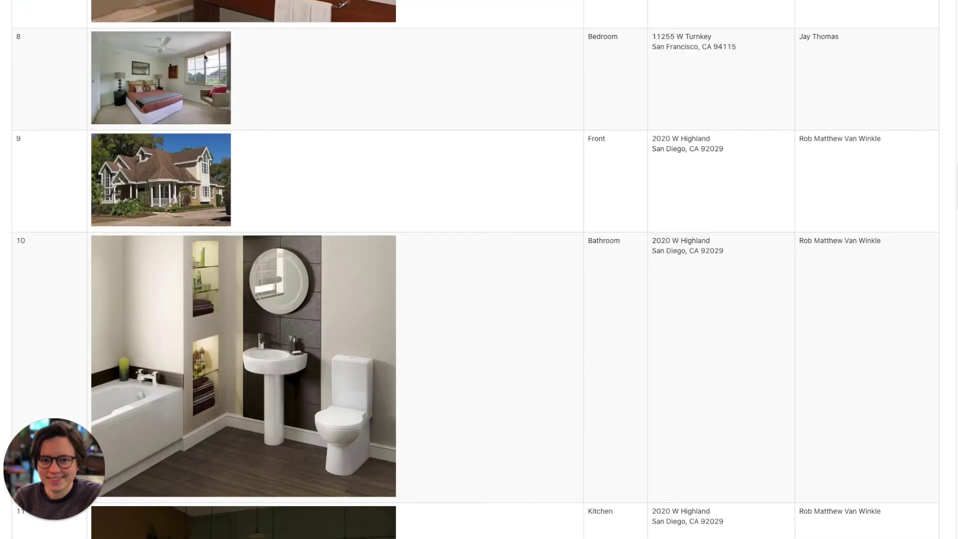
{"action": "scroll", "coordinate": [349, 314], "scroll_direction": "down", "scroll_amount": 18}
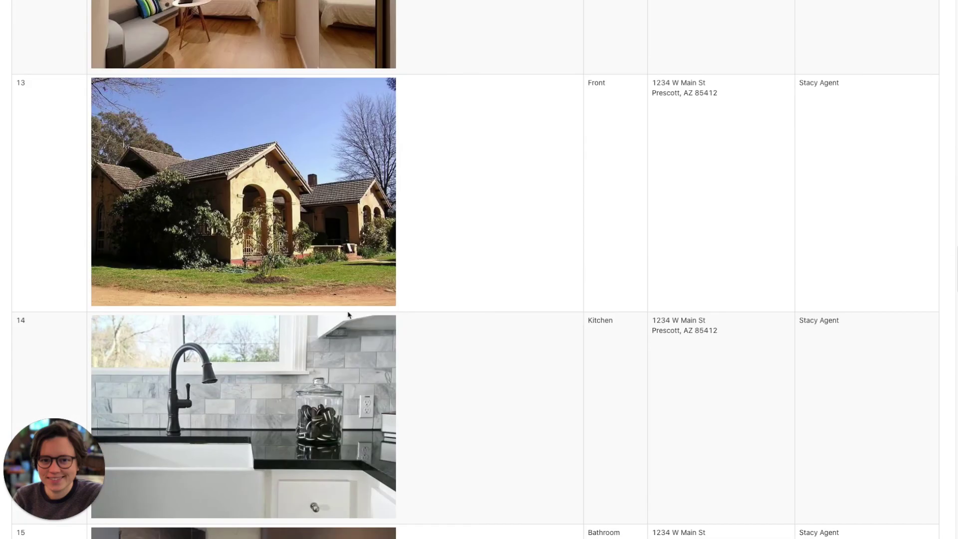
{"action": "scroll", "coordinate": [348, 314], "scroll_direction": "down", "scroll_amount": 10}
{"action": "scroll", "coordinate": [350, 312], "scroll_direction": "up", "scroll_amount": 20}
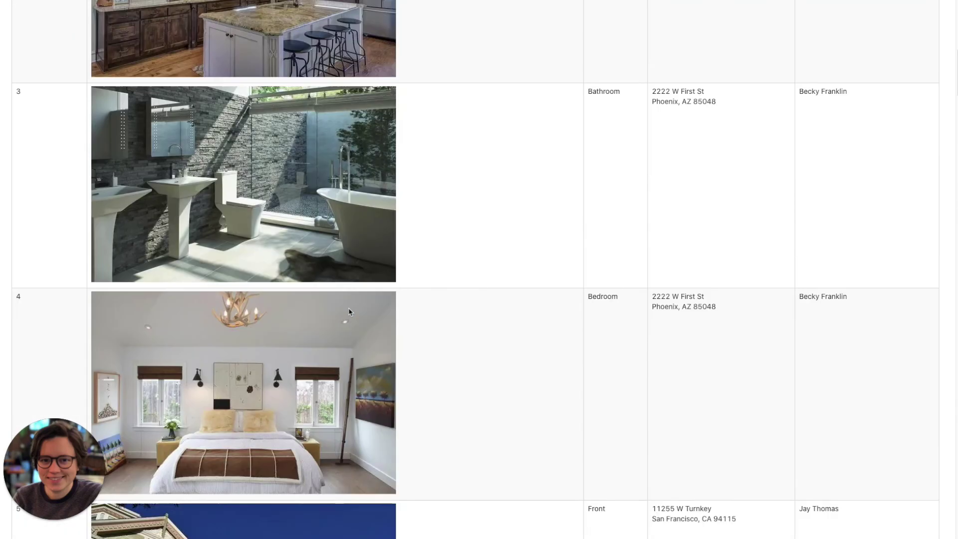
{"action": "scroll", "coordinate": [349, 312], "scroll_direction": "up", "scroll_amount": 10}
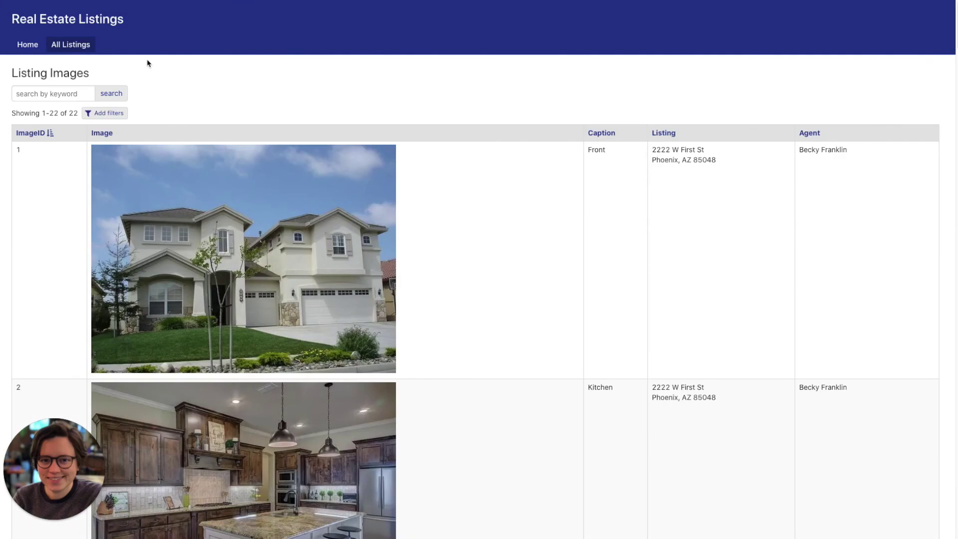